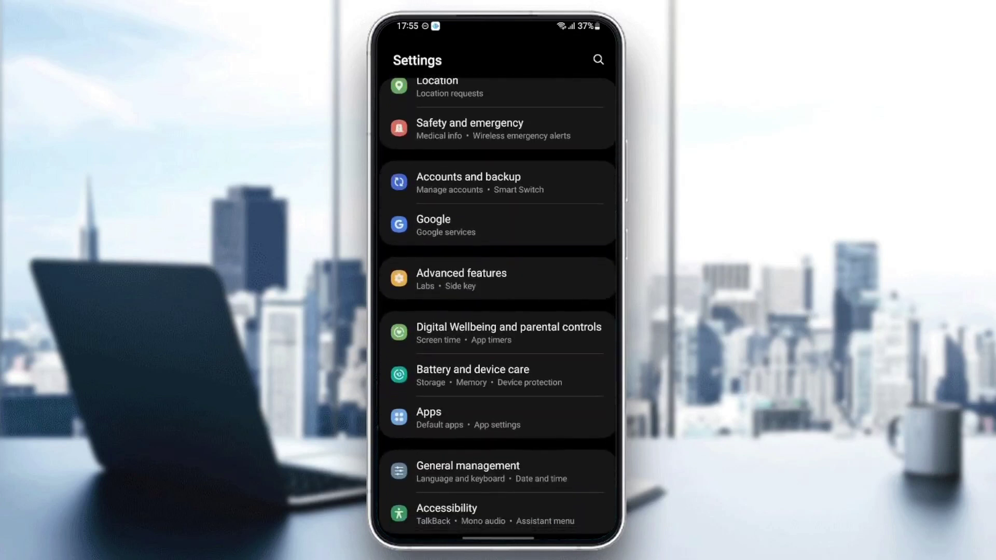
- Go to the Apps page in Settings to see installed apps and their sizes
click(498, 418)
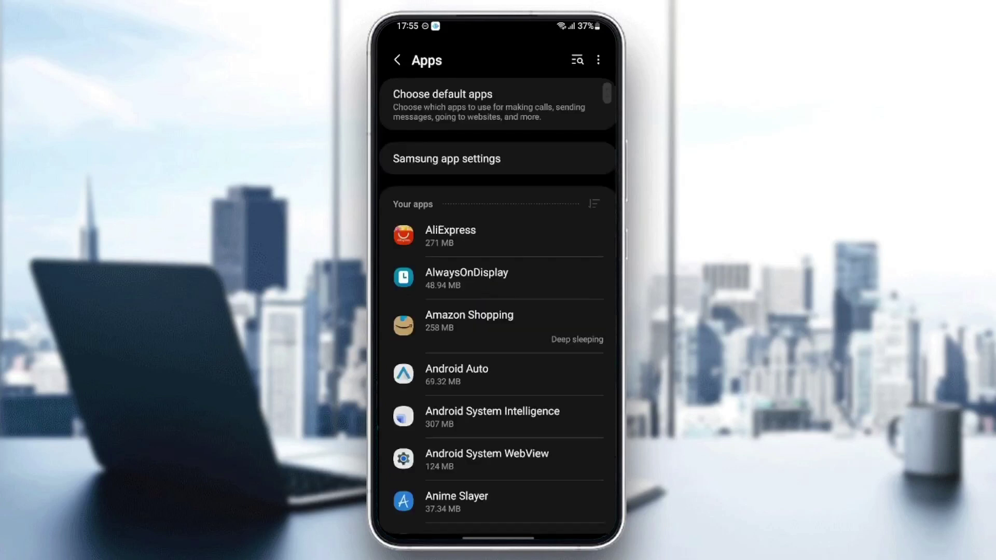
scroll(498, 311, down, 2)
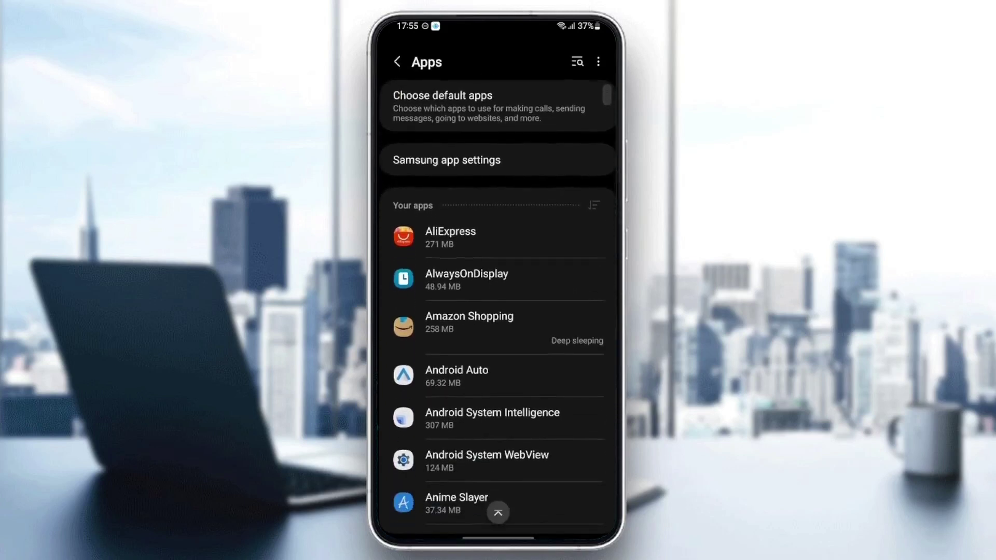
scroll(498, 311, down, 5)
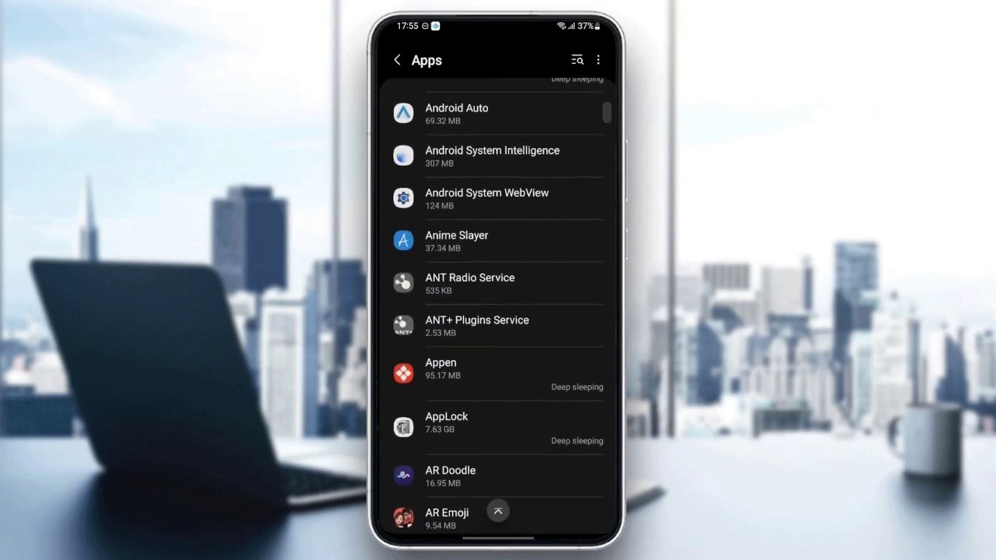
scroll(498, 312, down, 10)
scroll(498, 311, down, 5)
scroll(498, 312, down, 5)
scroll(497, 311, down, 5)
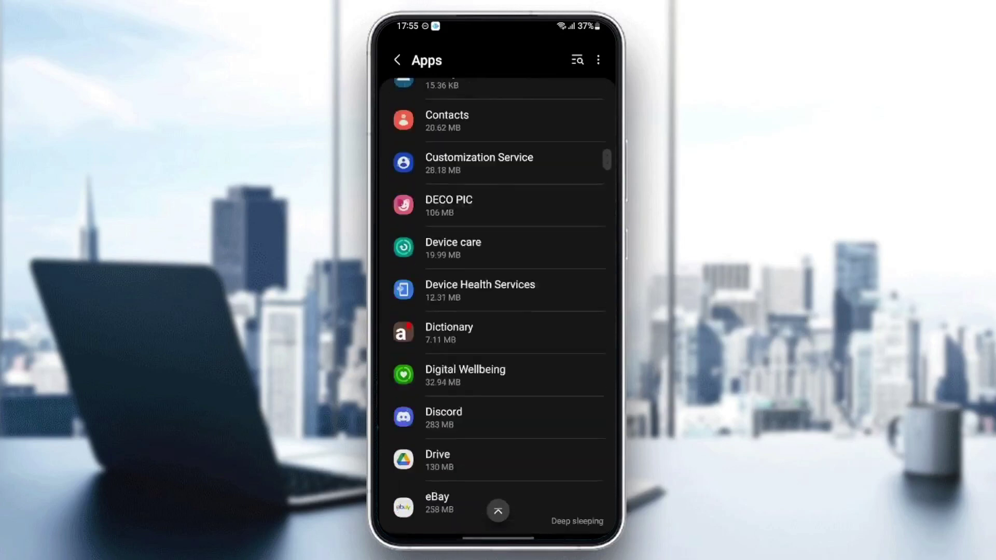
scroll(498, 312, down, 5)
scroll(498, 311, down, 5)
scroll(498, 311, down, 5)
scroll(498, 312, down, 5)
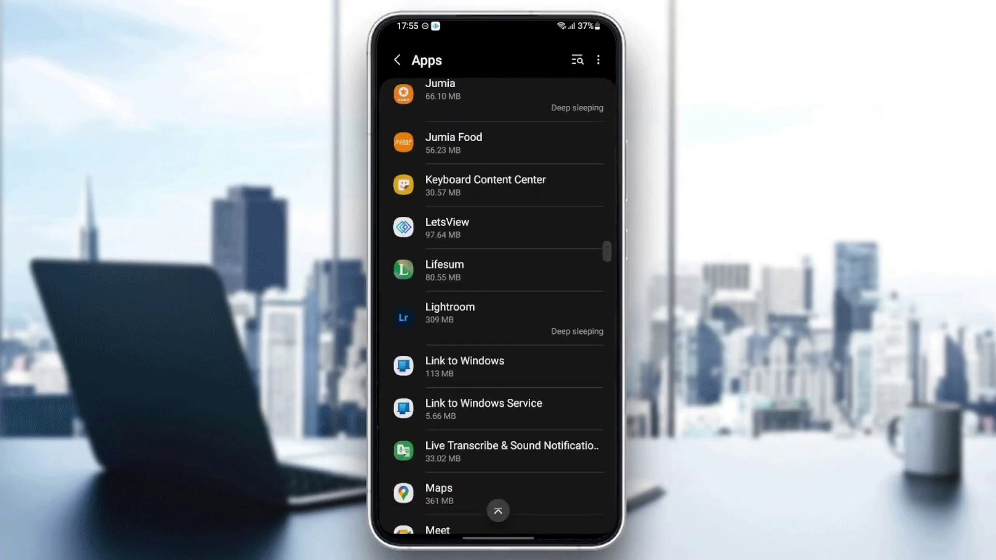
scroll(498, 312, down, 5)
scroll(498, 312, down, 5)
scroll(498, 311, down, 5)
scroll(498, 311, down, 5)
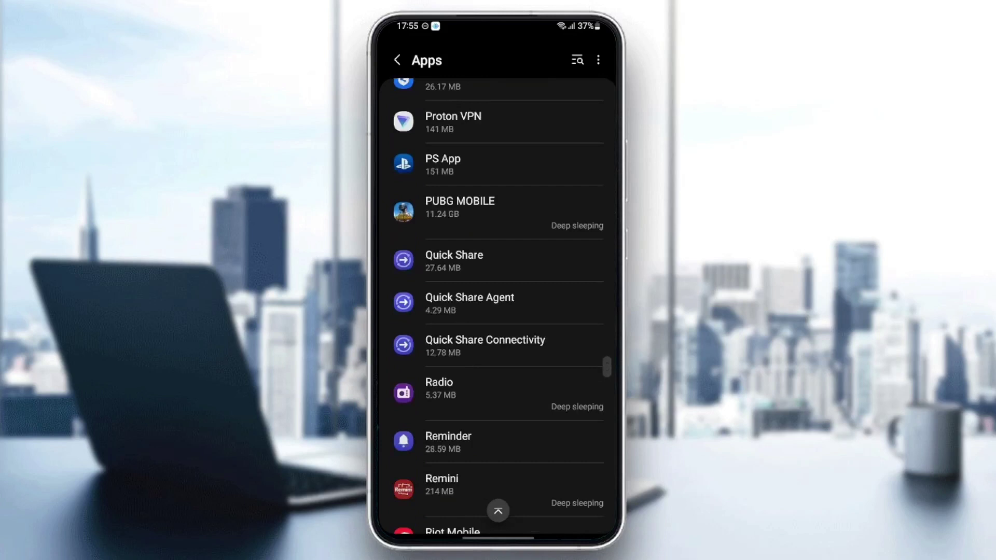
scroll(499, 311, down, 5)
scroll(497, 311, down, 5)
scroll(499, 311, down, 5)
scroll(498, 311, down, 5)
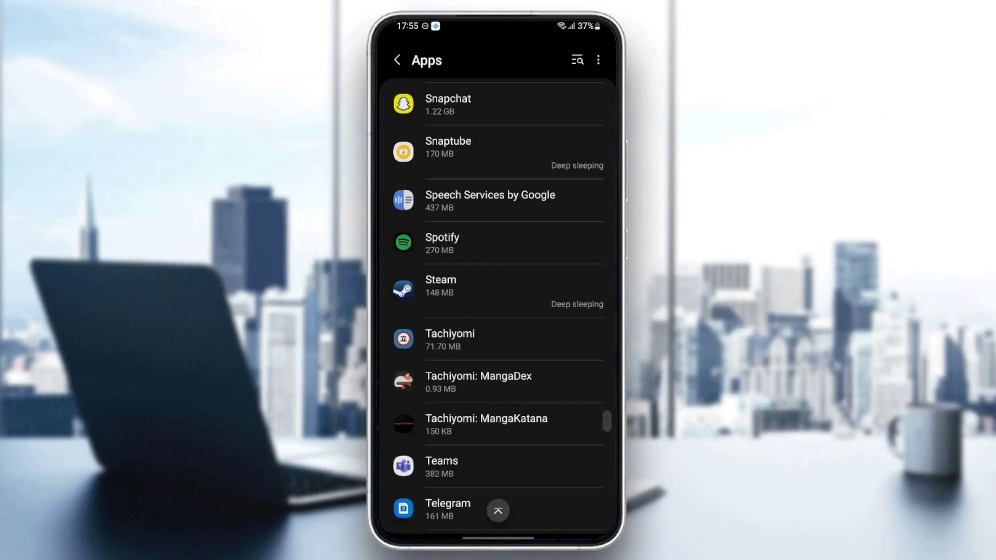
scroll(498, 311, down, 5)
- Open Snapchat's App info page from the installed apps list
click(498, 320)
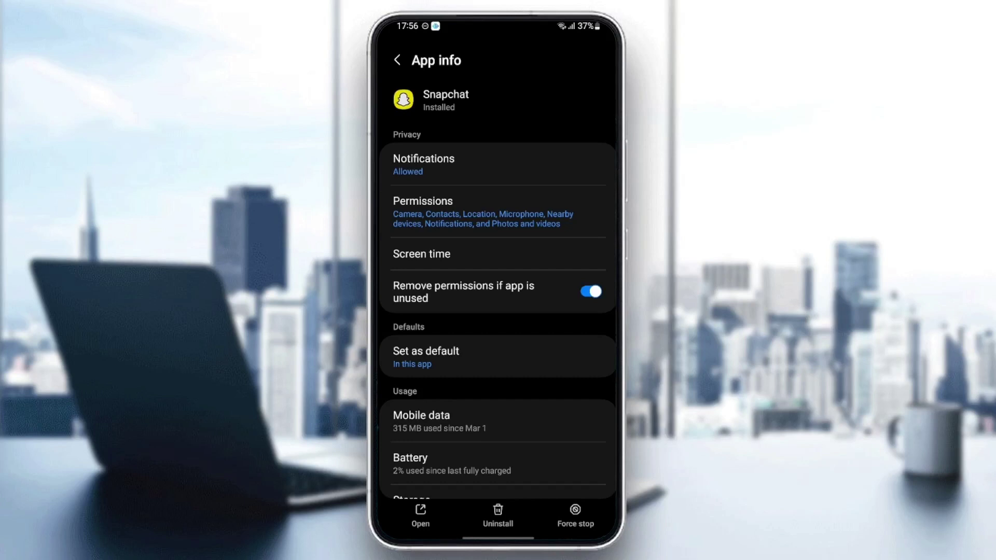
- Confirm Snapchat's Allow notifications is on, then return to App info
click(424, 163)
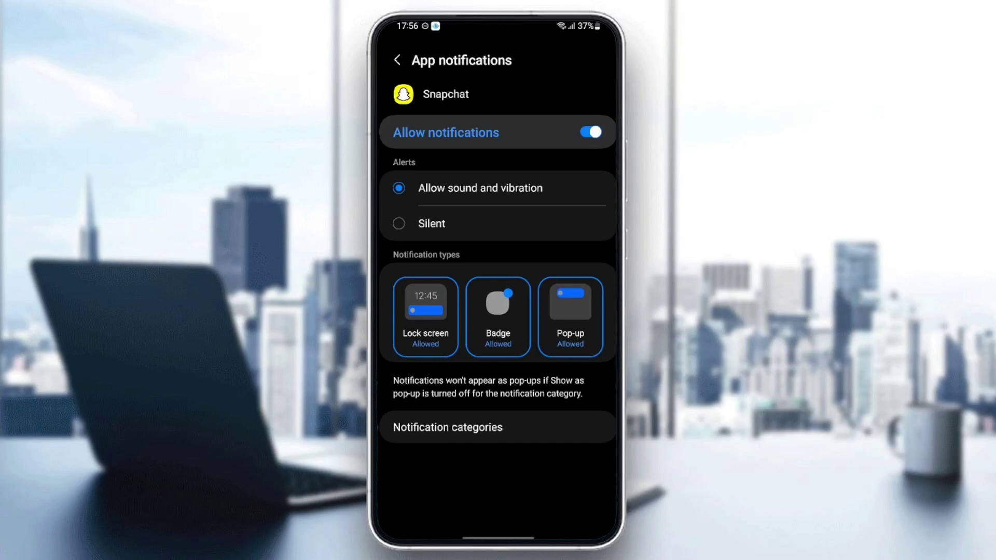
scroll(497, 256, up, 2)
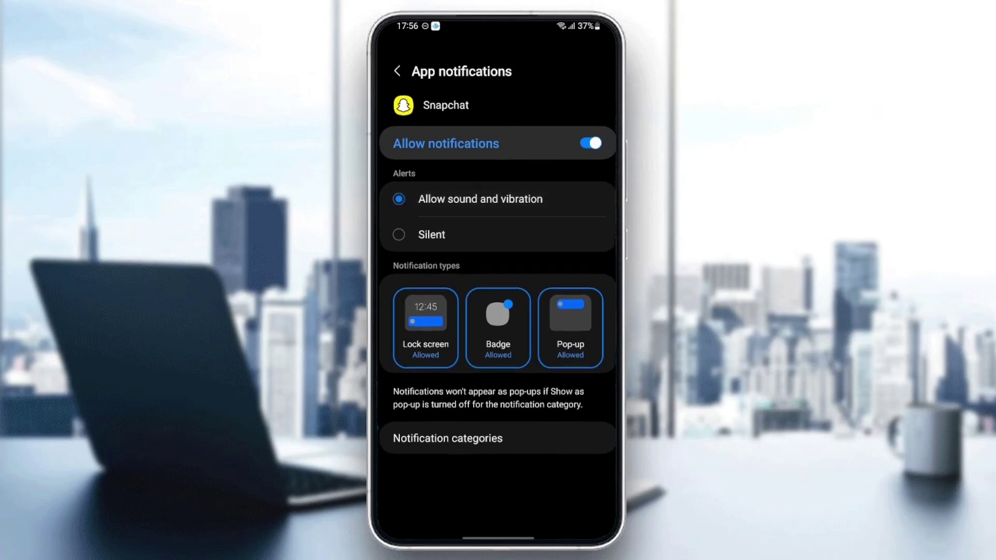
scroll(498, 256, down, 1)
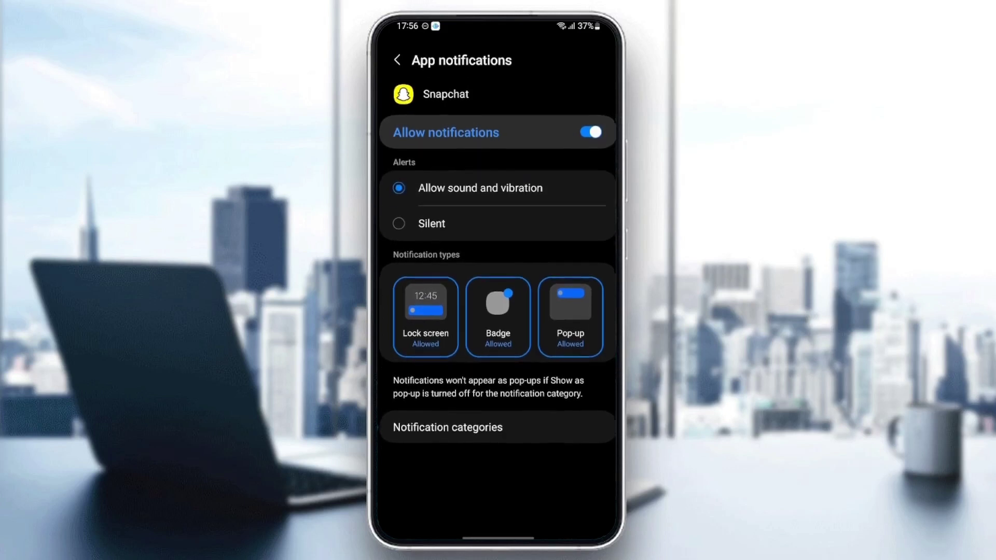
drag(615, 154, 570, 155)
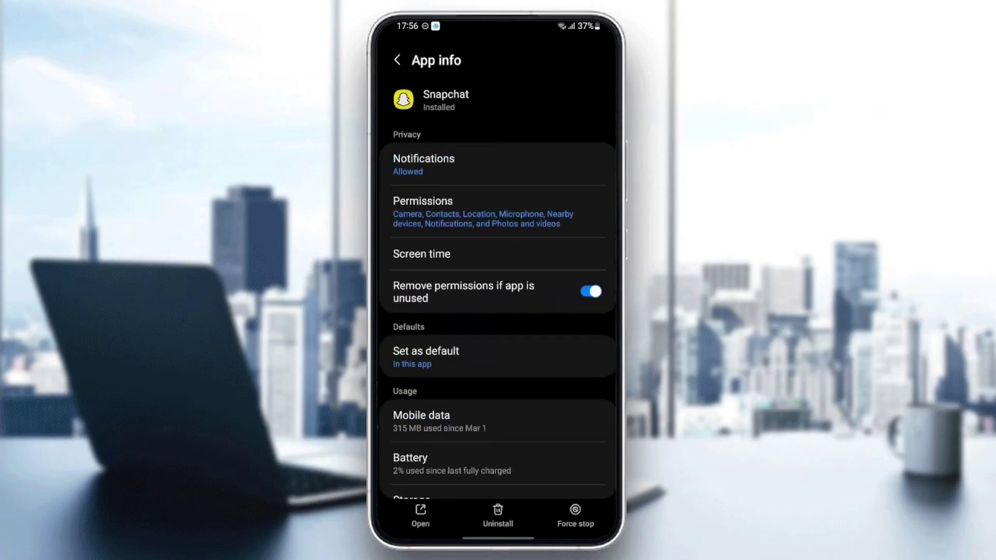
- Check that Snapchat's camera, contacts, location and other permissions are allowed, then return
click(467, 212)
scroll(498, 312, down, 1)
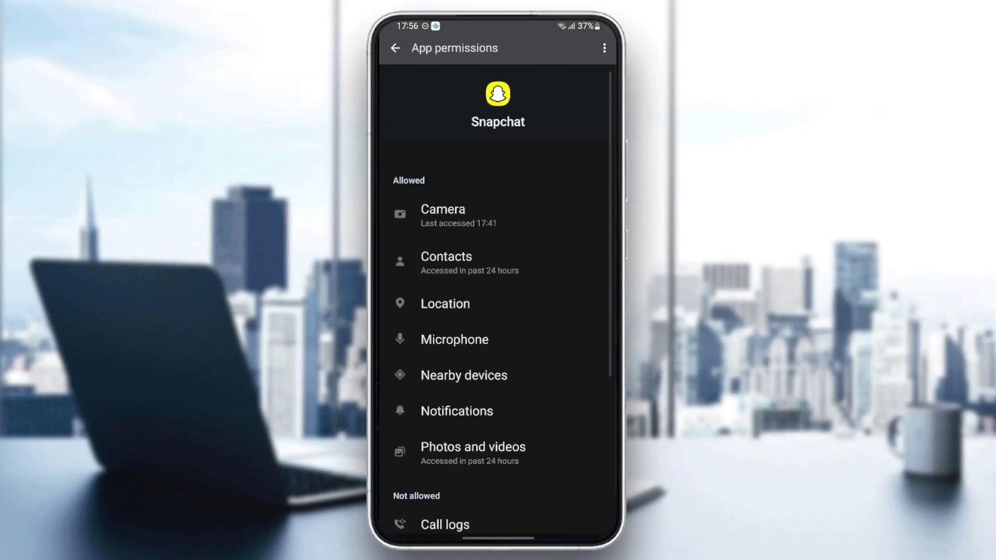
scroll(497, 311, down, 1)
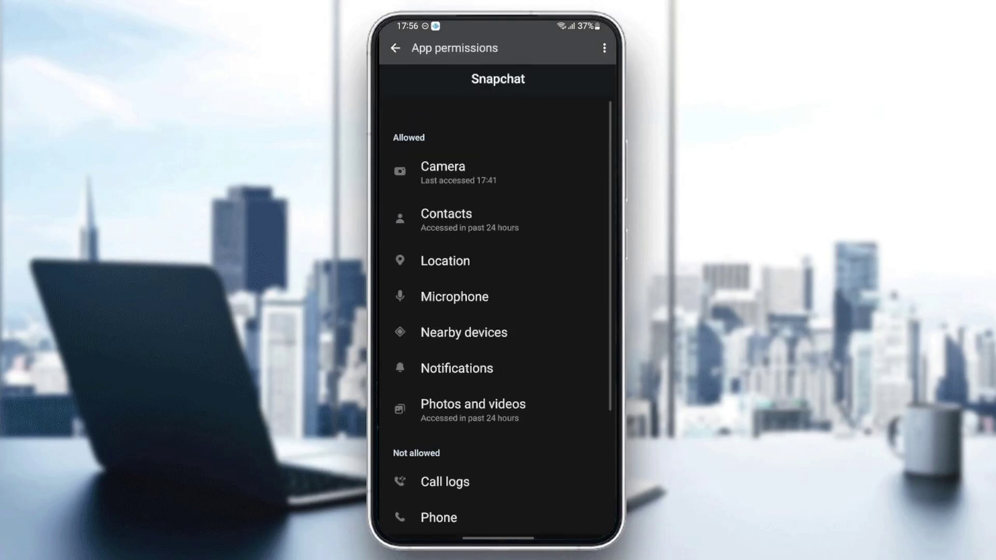
scroll(497, 311, up, 3)
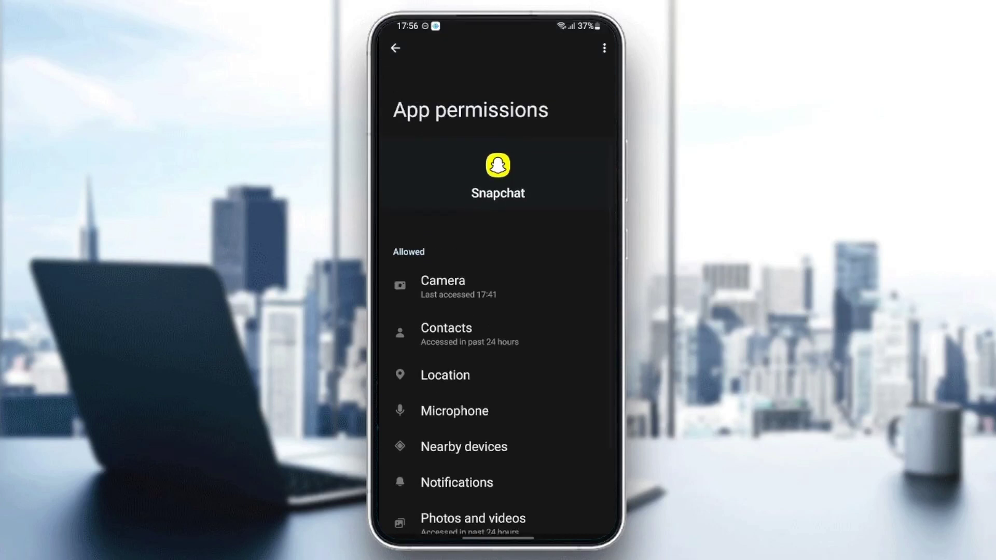
drag(616, 243, 584, 243)
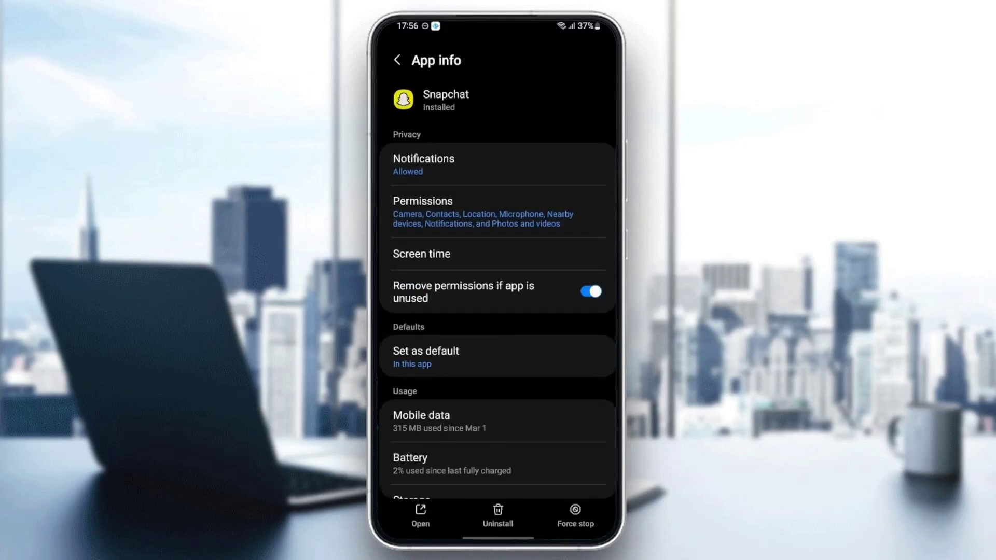
scroll(498, 311, down, 2)
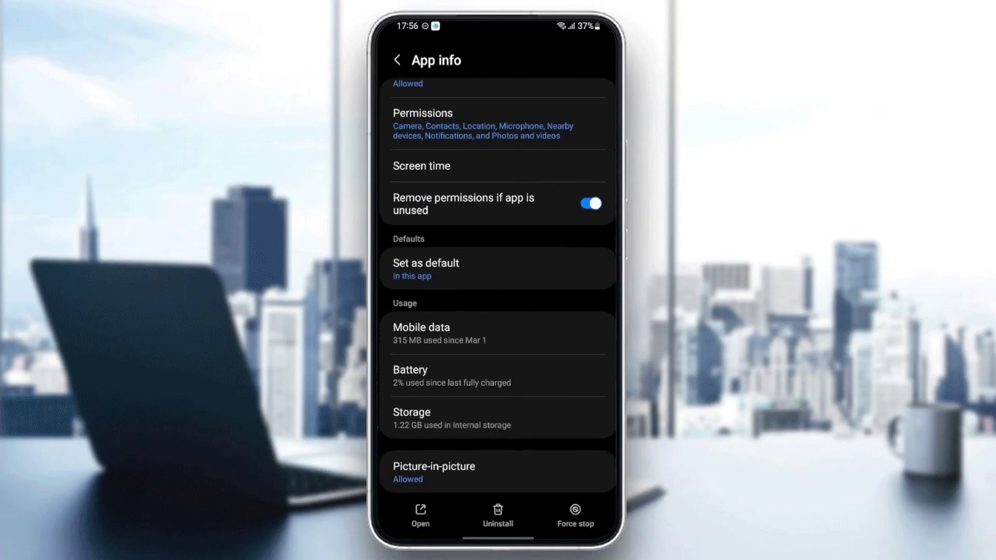
- Confirm Snapchat's Set as default has Open supported links on, then return
click(427, 269)
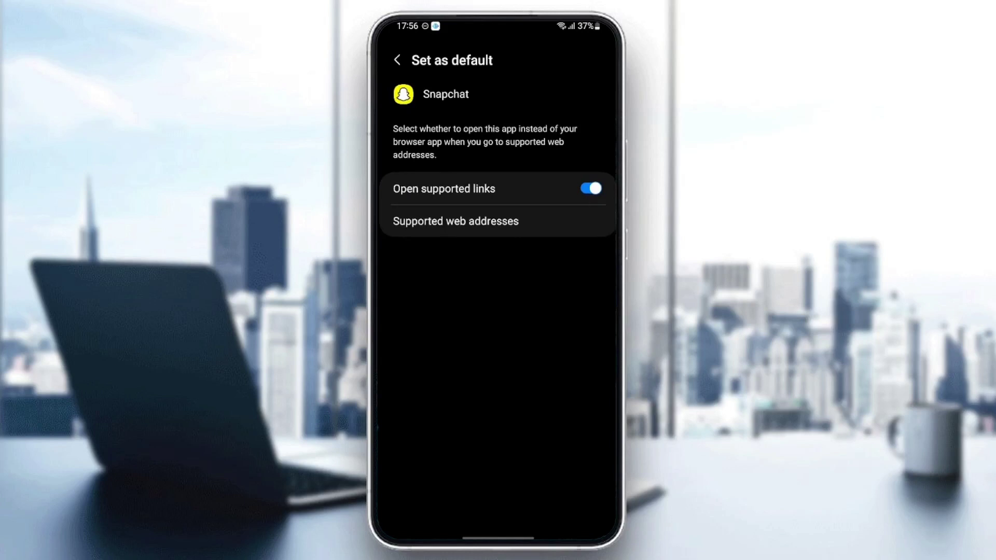
click(397, 60)
scroll(498, 286, down, 3)
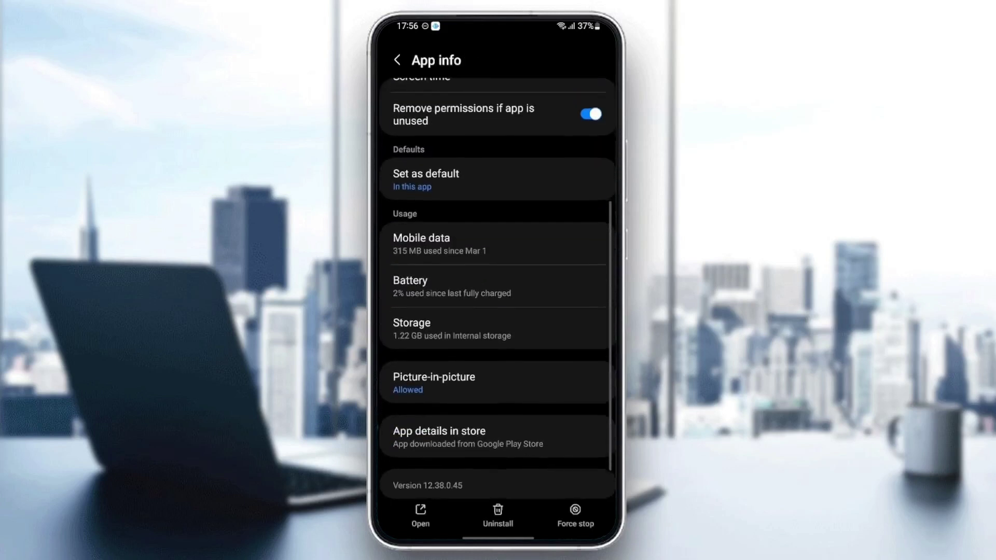
scroll(498, 288, down, 1)
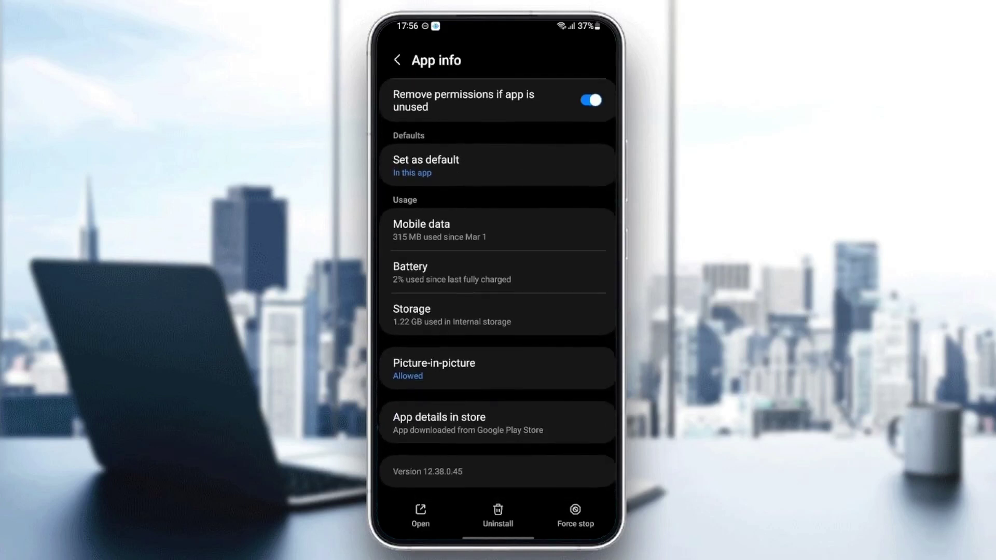
- Clear Snapchat's 1.88 MB cache to 0 B on its Storage page
click(499, 314)
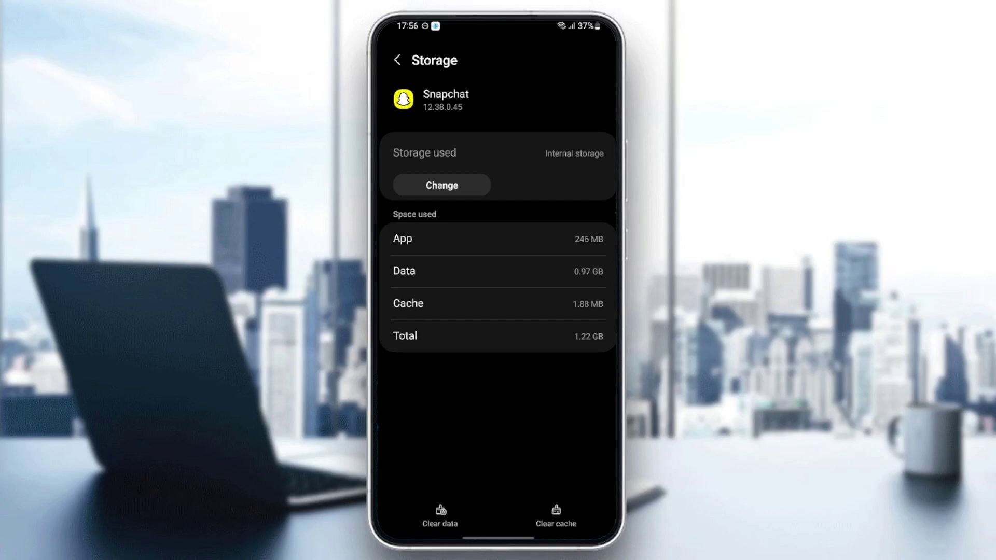
click(556, 517)
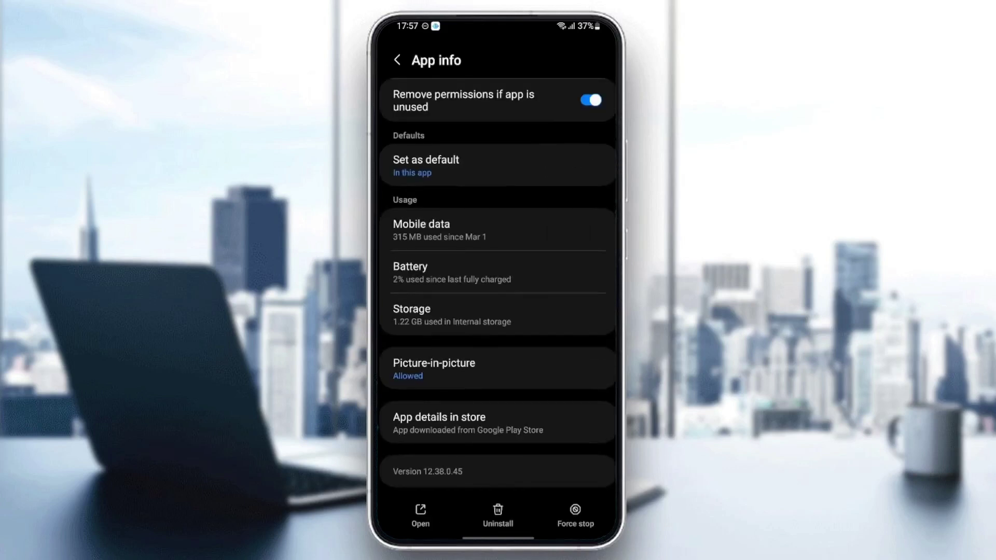
- Relaunch Snapchat from the app drawer, cancel the camera prompt, and view the profile page
drag(497, 537, 498, 351)
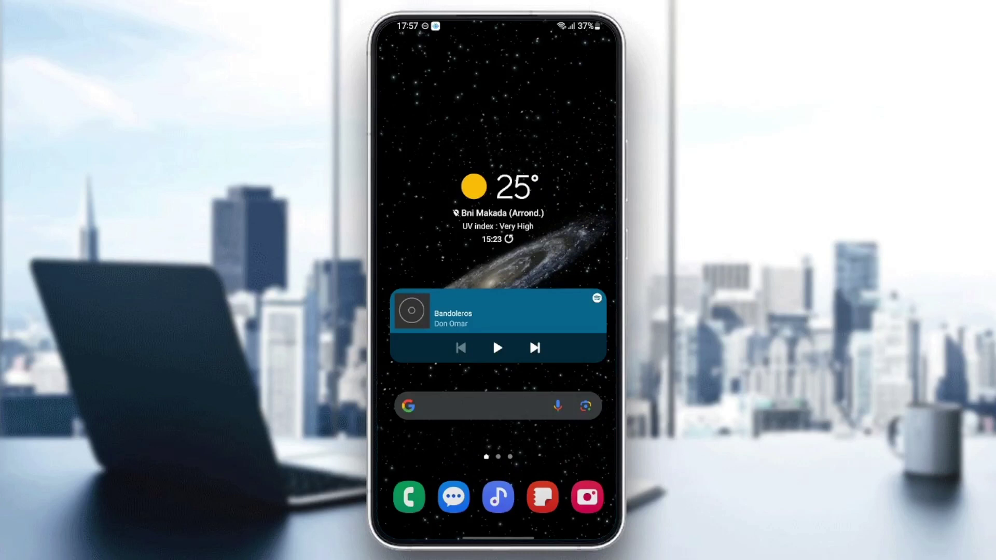
drag(497, 436, 498, 234)
drag(576, 312, 420, 311)
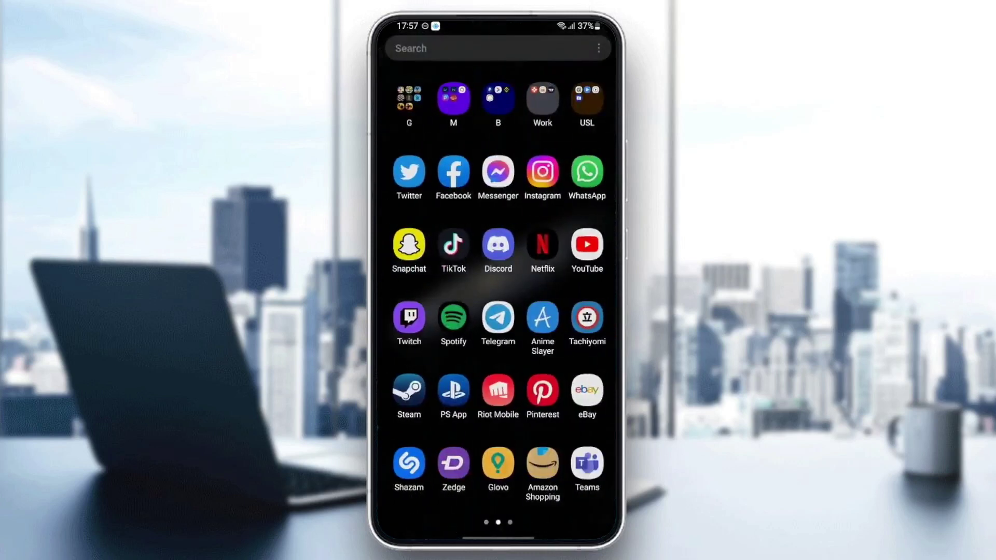
click(409, 245)
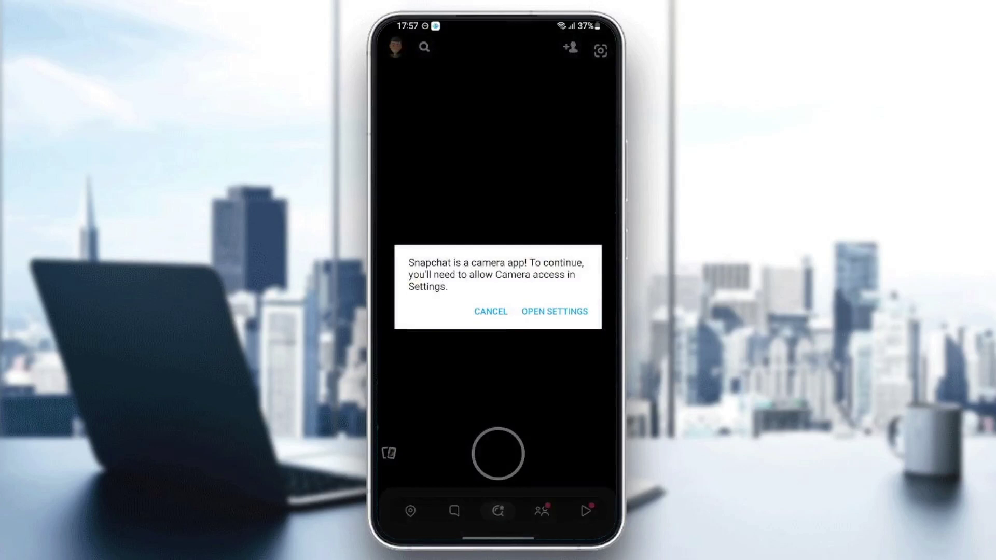
click(490, 311)
click(395, 47)
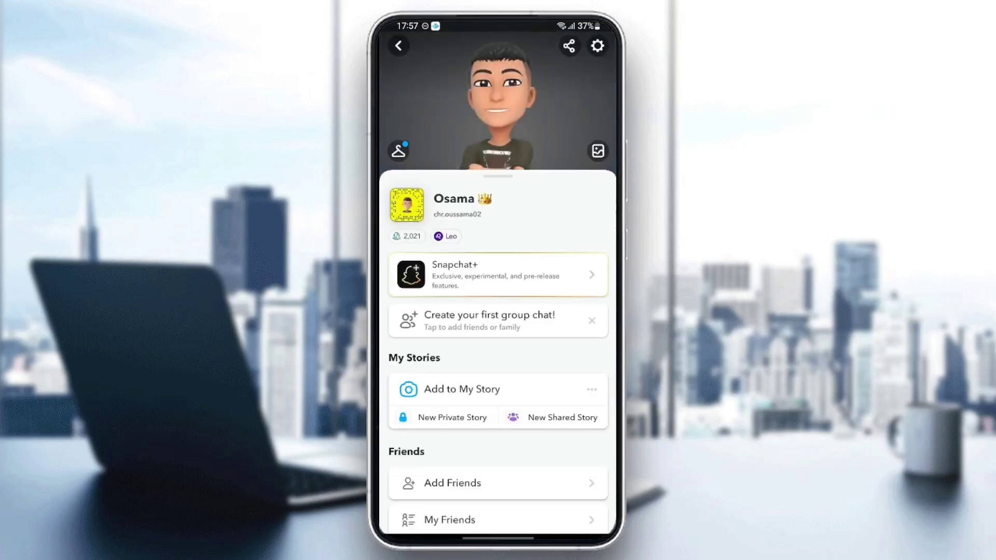